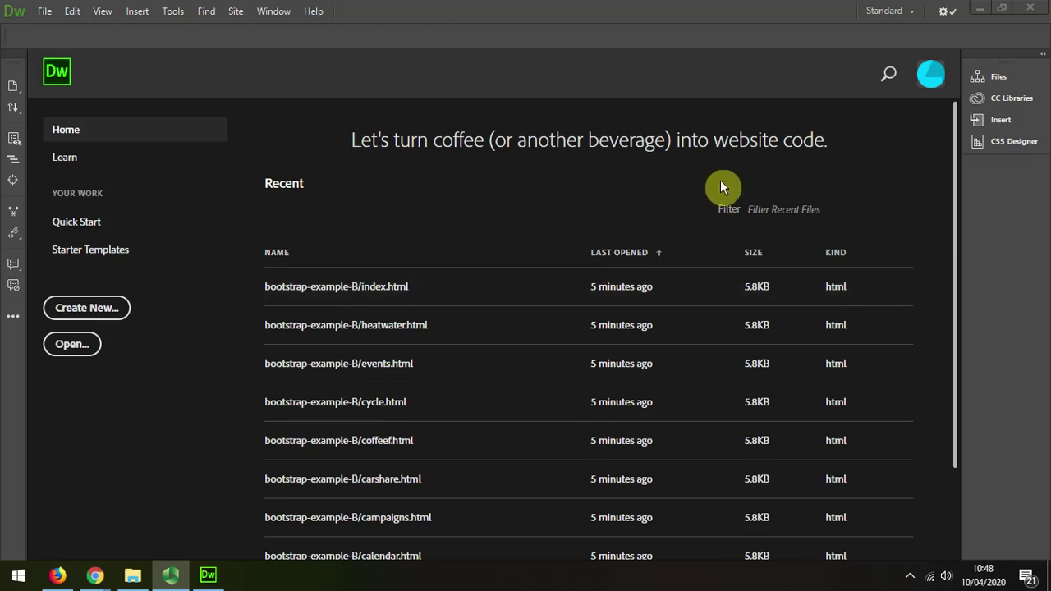
- Open the Files panel to list the Bootstrap sem b site's local folders and pages
left_click(998, 77)
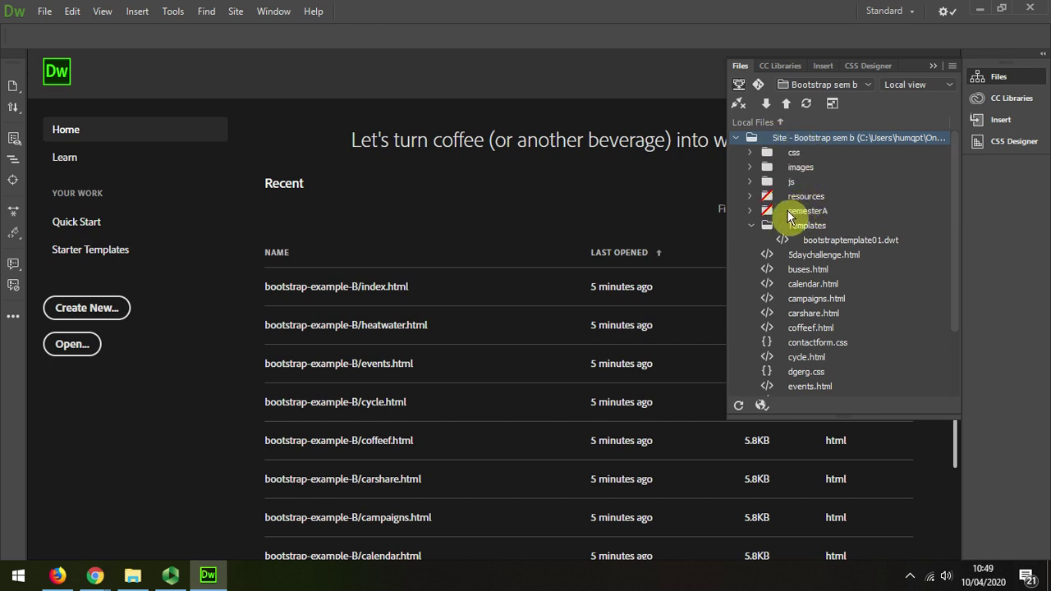
- Connect to the remote server, upload the entire site, and view the live page in Firefox
left_click(738, 103)
left_click(786, 103)
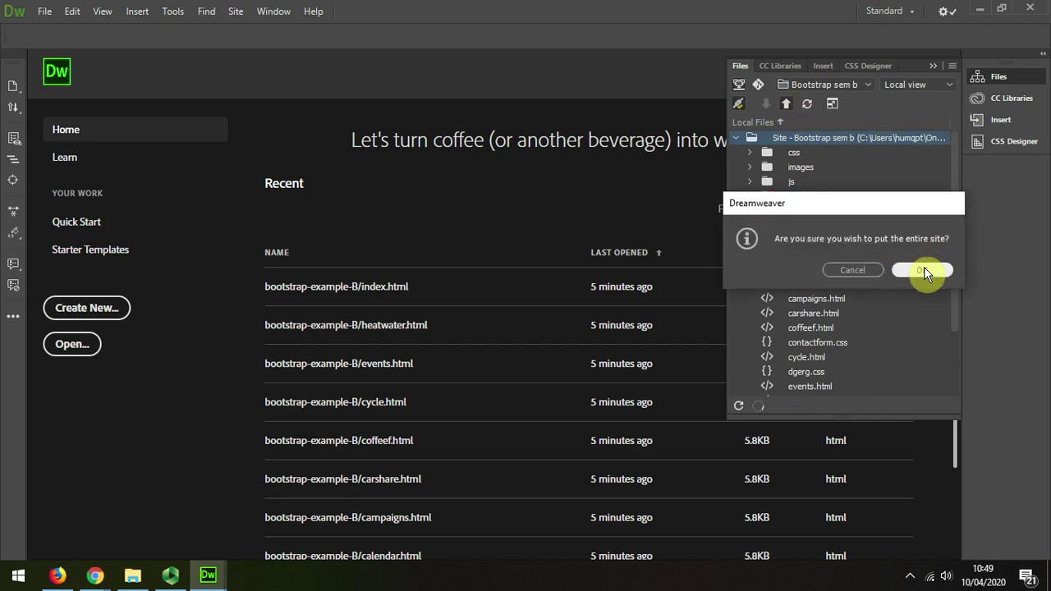
left_click(923, 267)
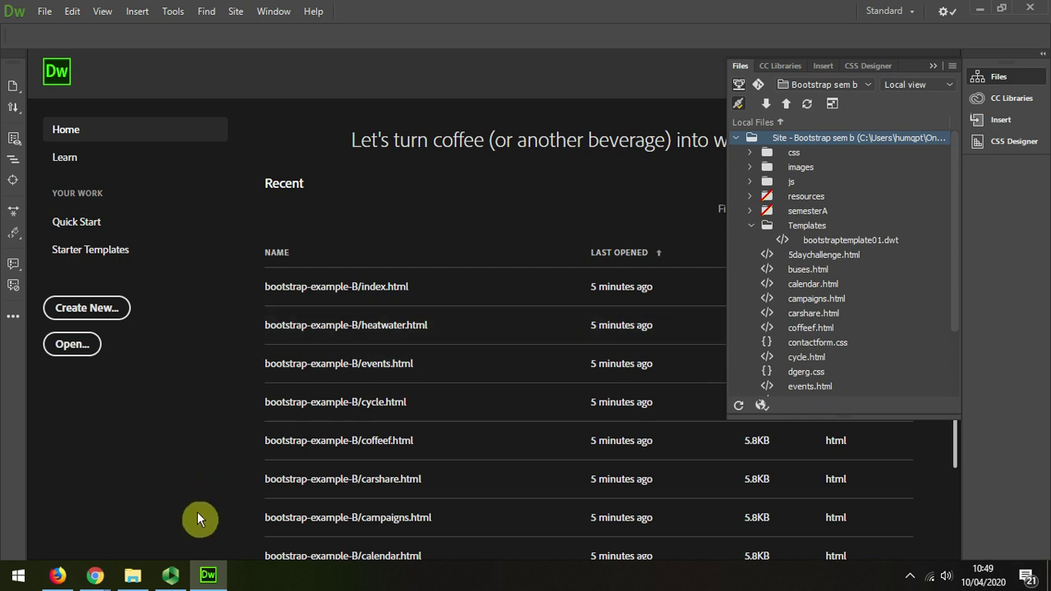
left_click(57, 574)
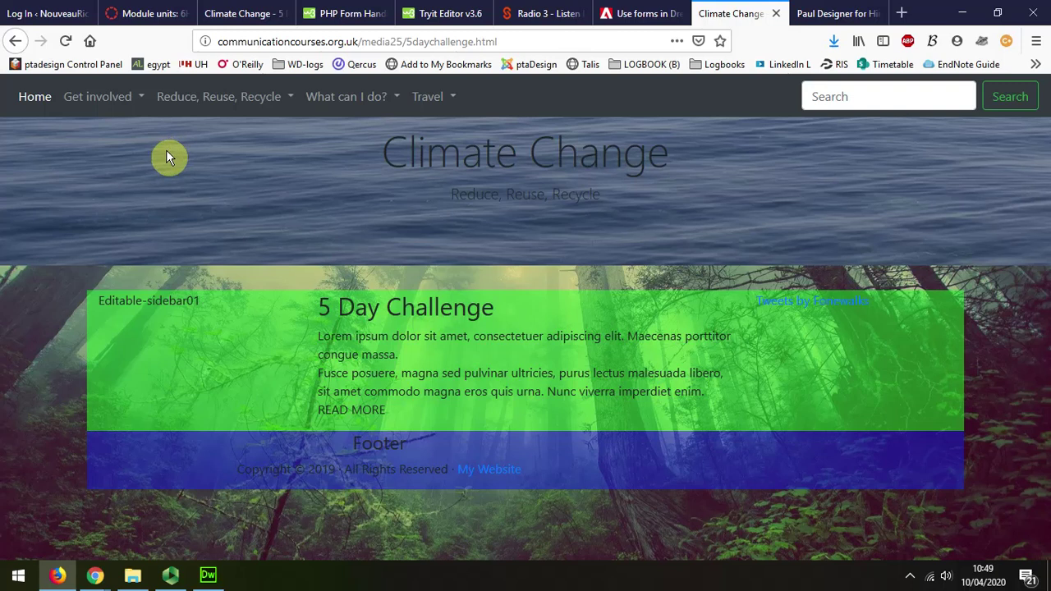
- Visit the Campaigns and Coffee flasks pages via the Get involved and Reduce, Reuse, Recycle dropdowns
left_click(133, 98)
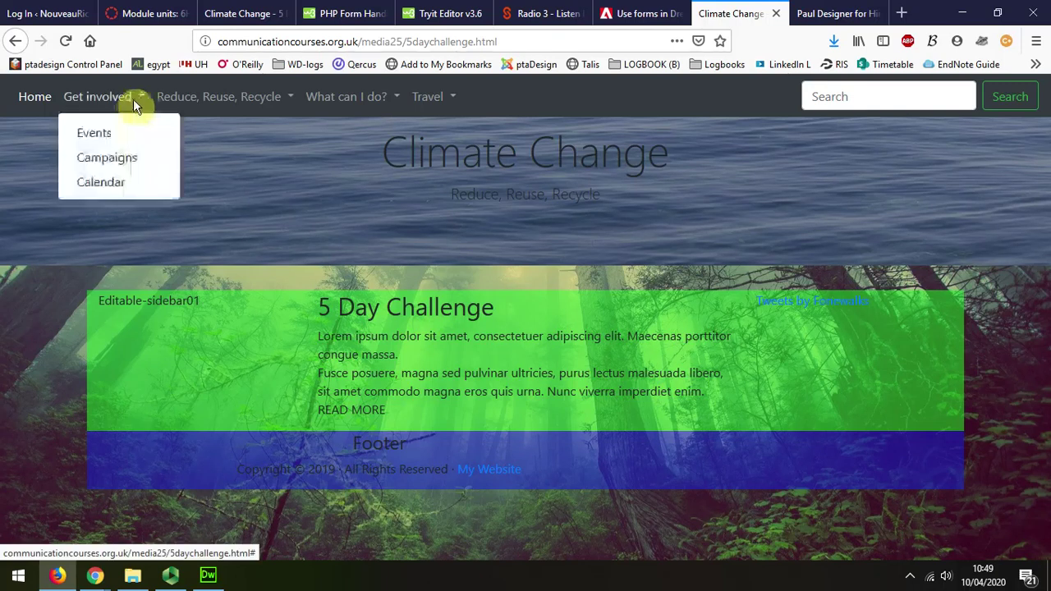
left_click(111, 157)
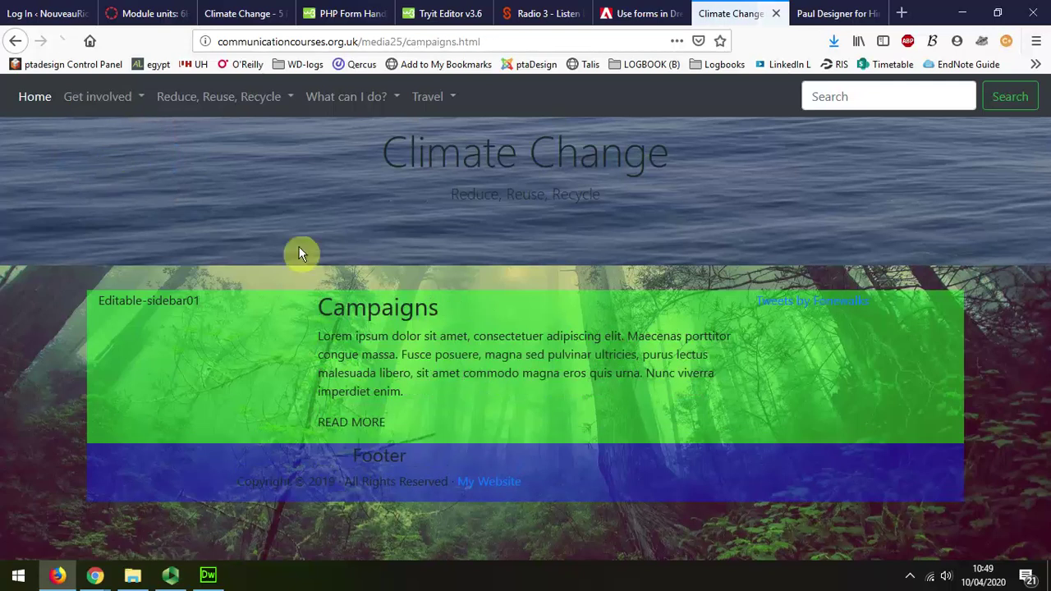
left_click(235, 96)
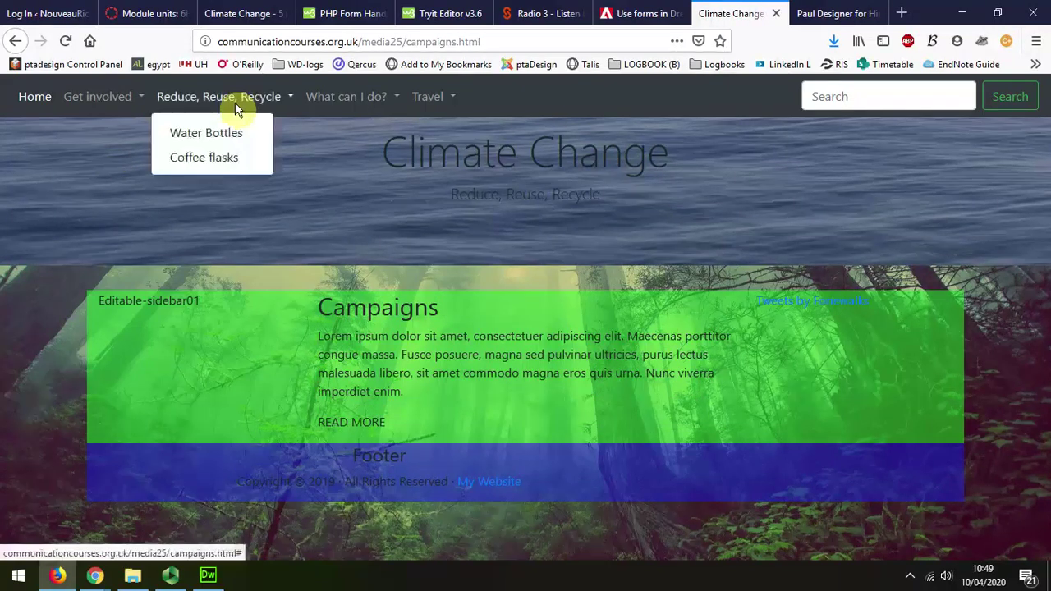
left_click(223, 160)
- Visit Heat, water, power and Car share/hire via the What can I do? and Travel dropdowns
left_click(339, 96)
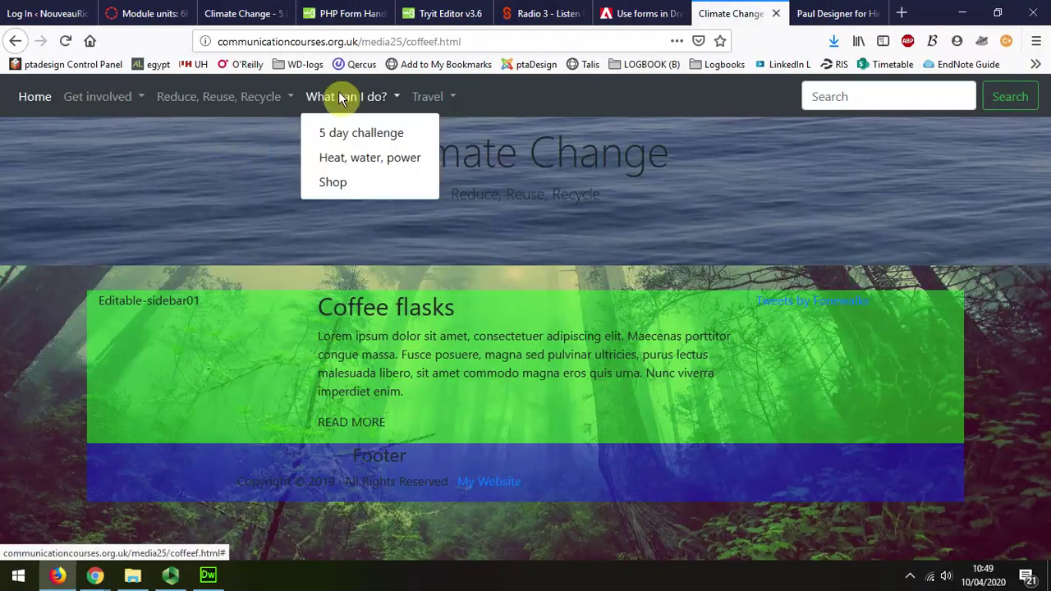
left_click(345, 160)
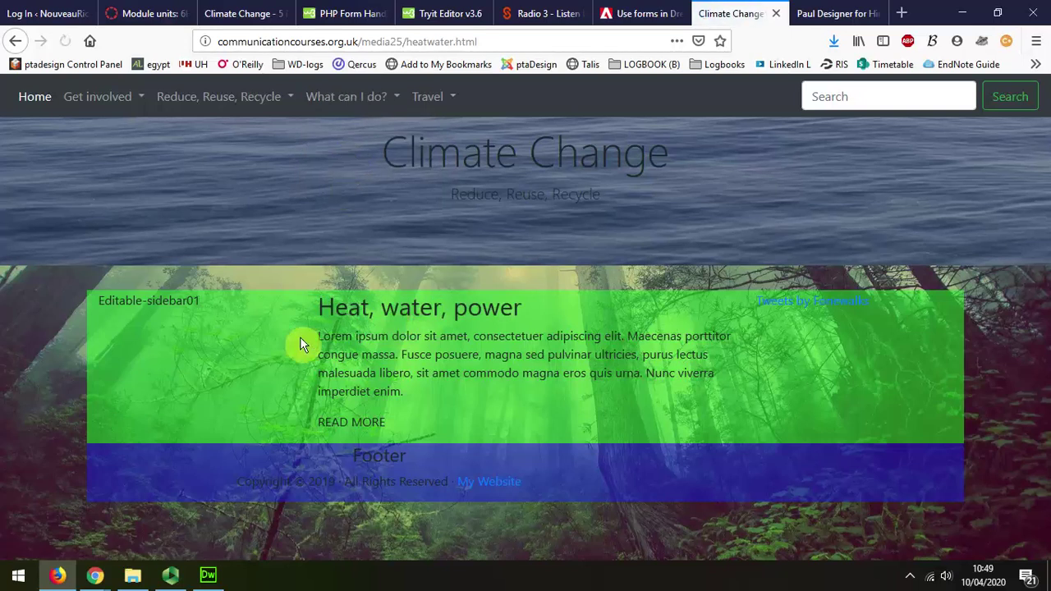
left_click(435, 96)
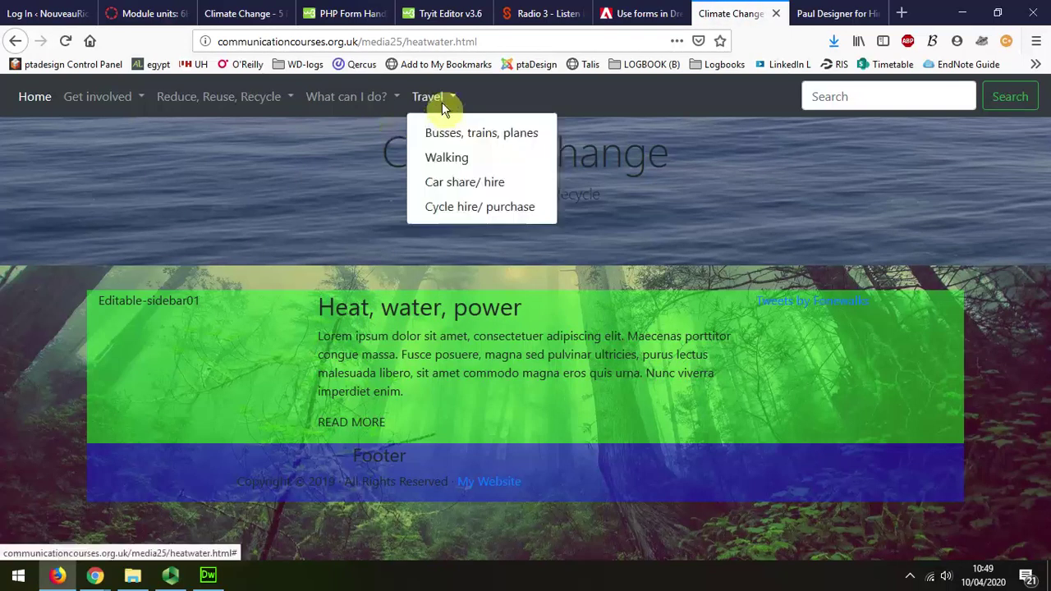
left_click(460, 182)
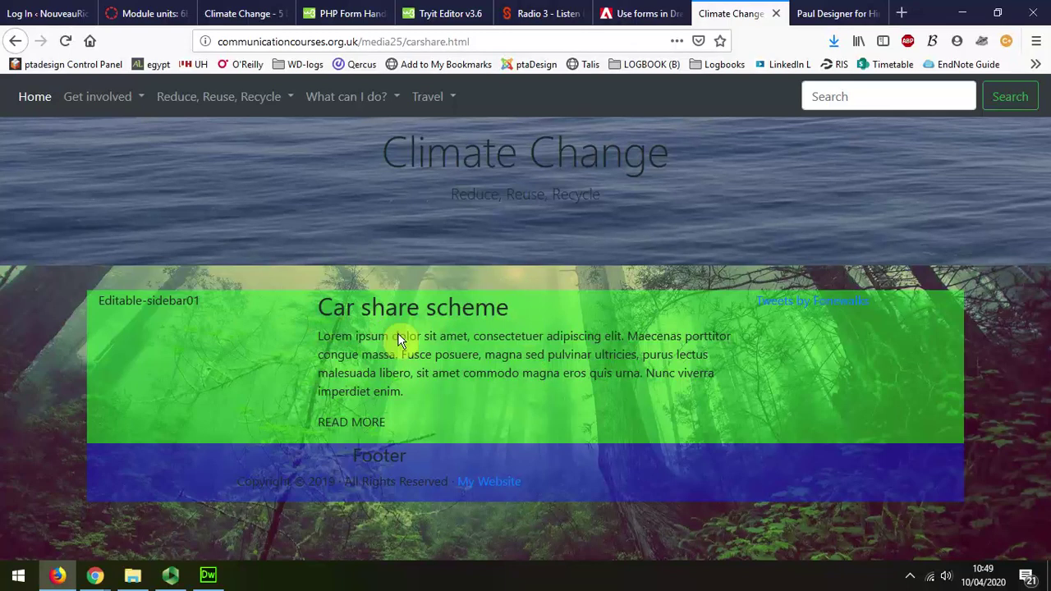
left_click(97, 575)
- In Chrome's Climate Change window, open What can I do? > Heat, water, power
left_click(83, 517)
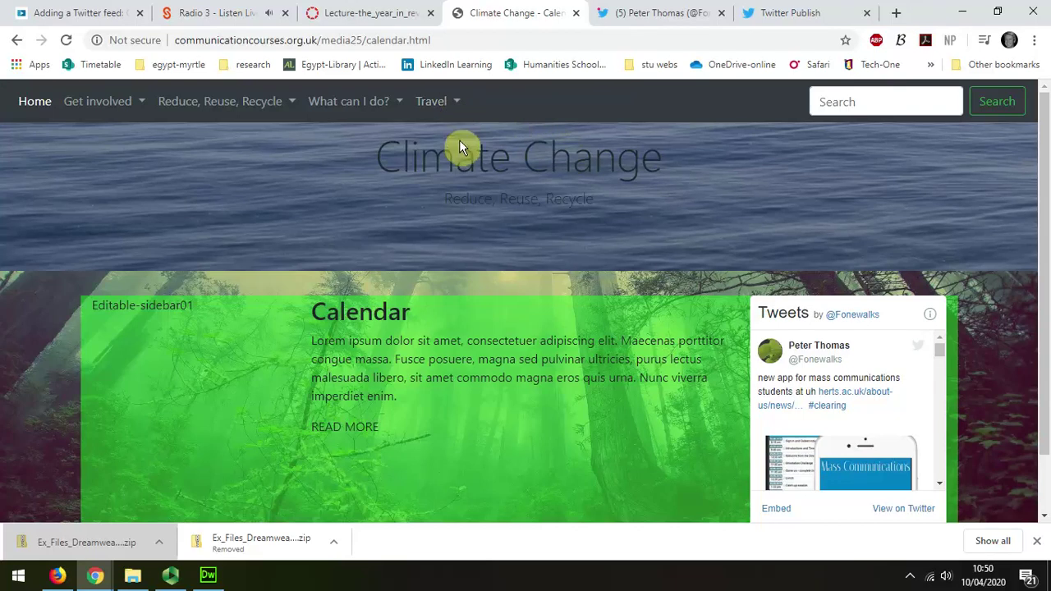
left_click(371, 101)
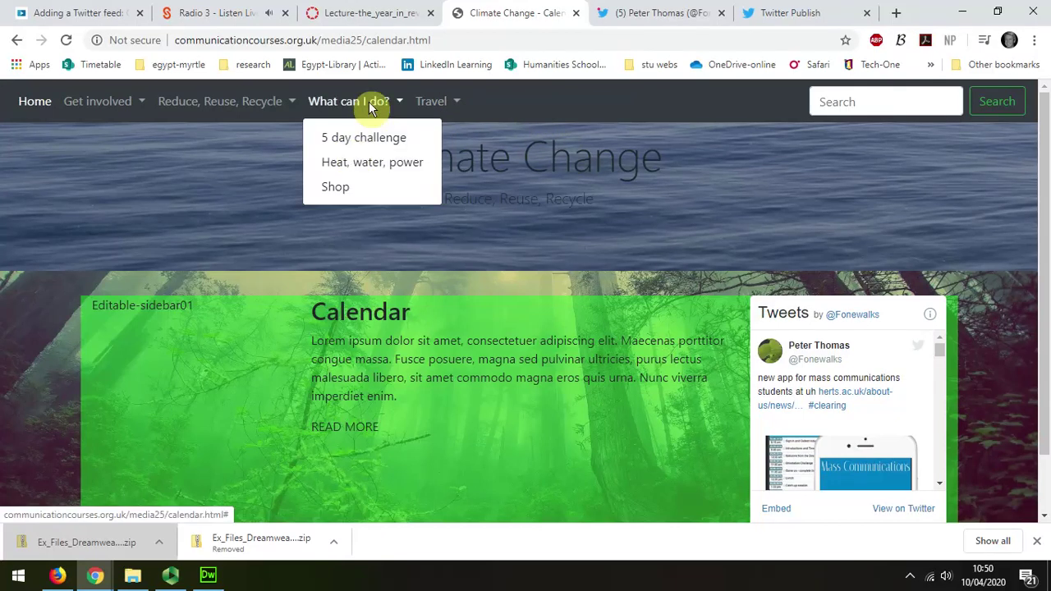
left_click(349, 165)
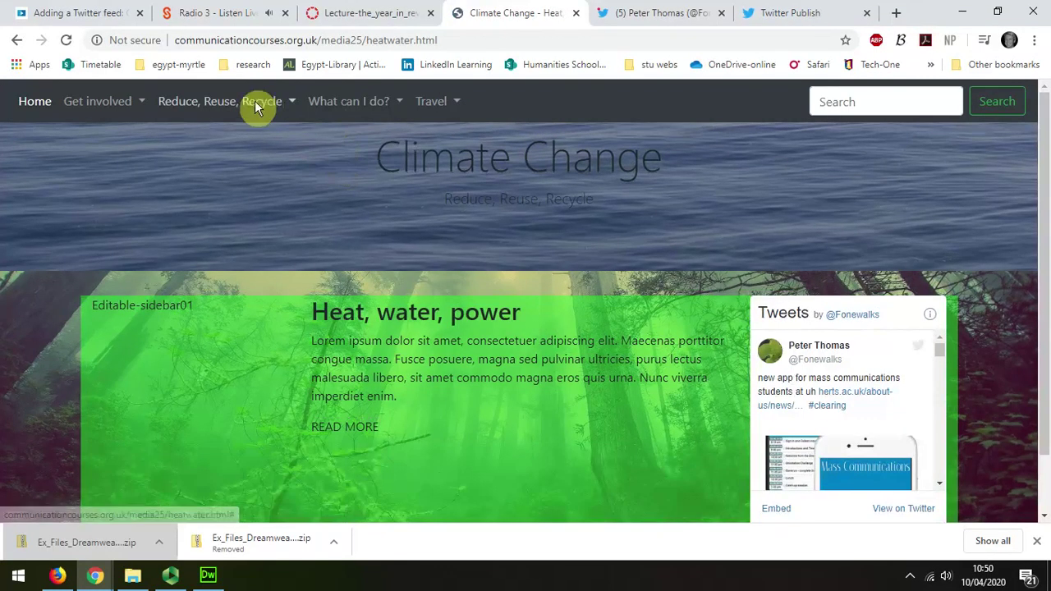